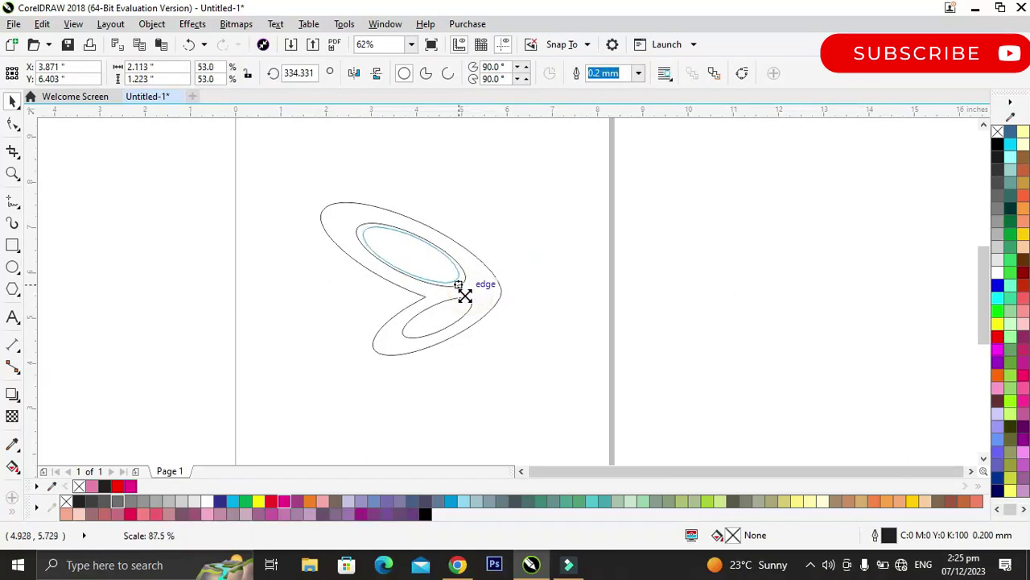
Apply a linear fountain fill to the outer wing shape, red at the upper tip to yellow at the body end, with the midpoint nearer the yellow
{"action": "left_click", "coordinate": [540, 254]}
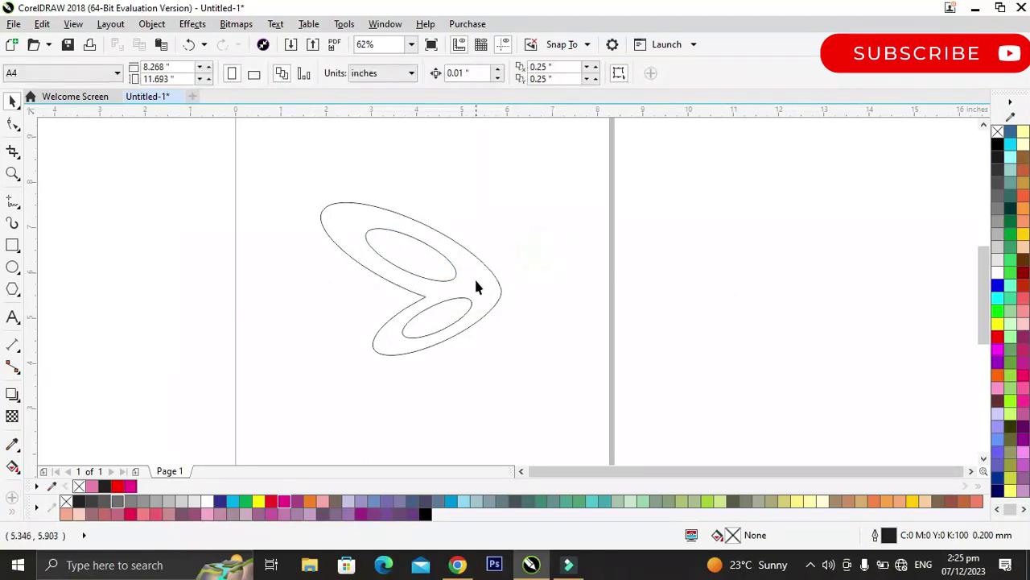
{"action": "left_click", "coordinate": [475, 278]}
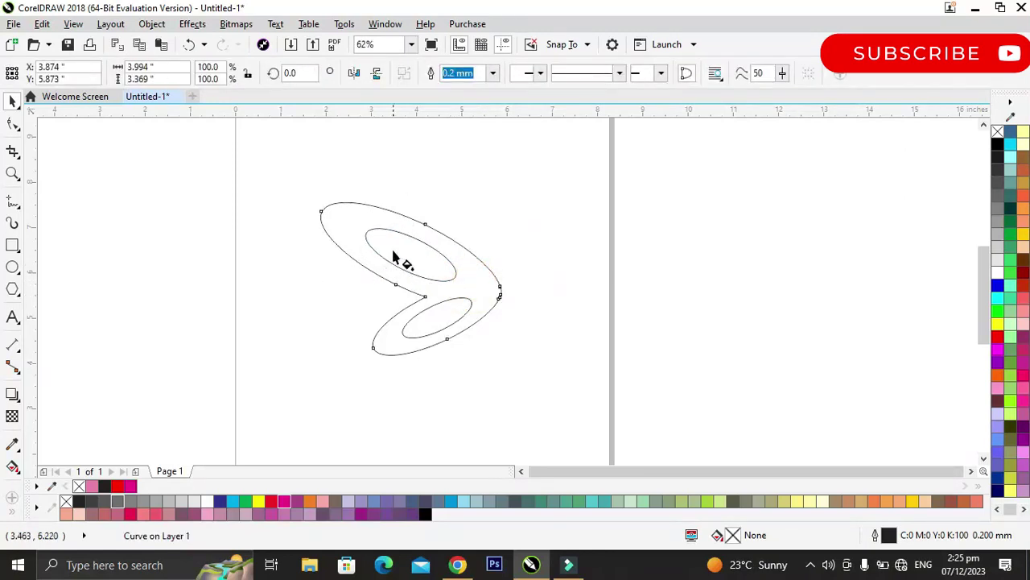
{"action": "key", "text": "g"}
{"action": "left_click", "coordinate": [323, 212]}
{"action": "left_click_drag", "start_coordinate": [325, 216], "coordinate": [481, 312]}
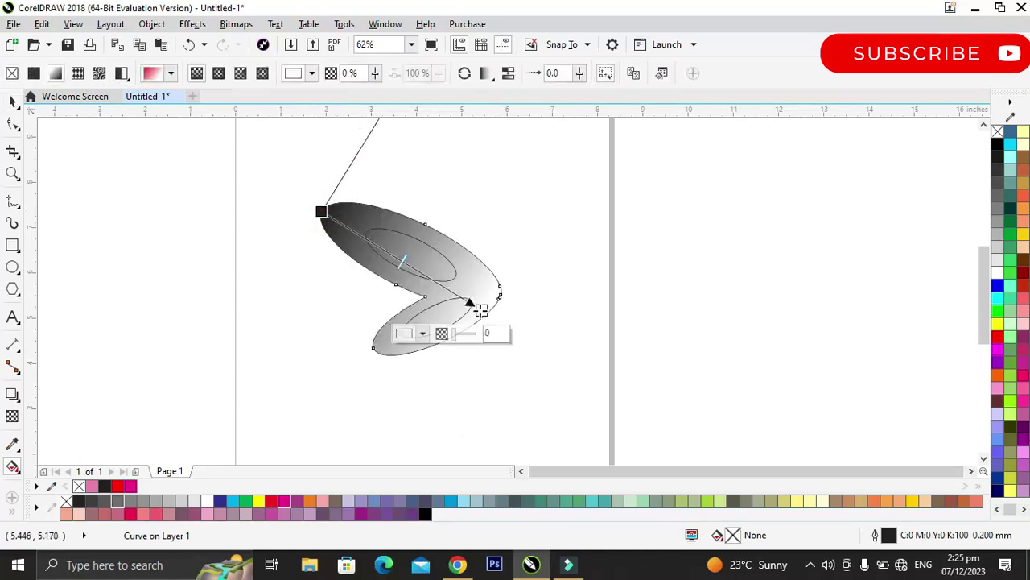
{"action": "left_click", "coordinate": [260, 503]}
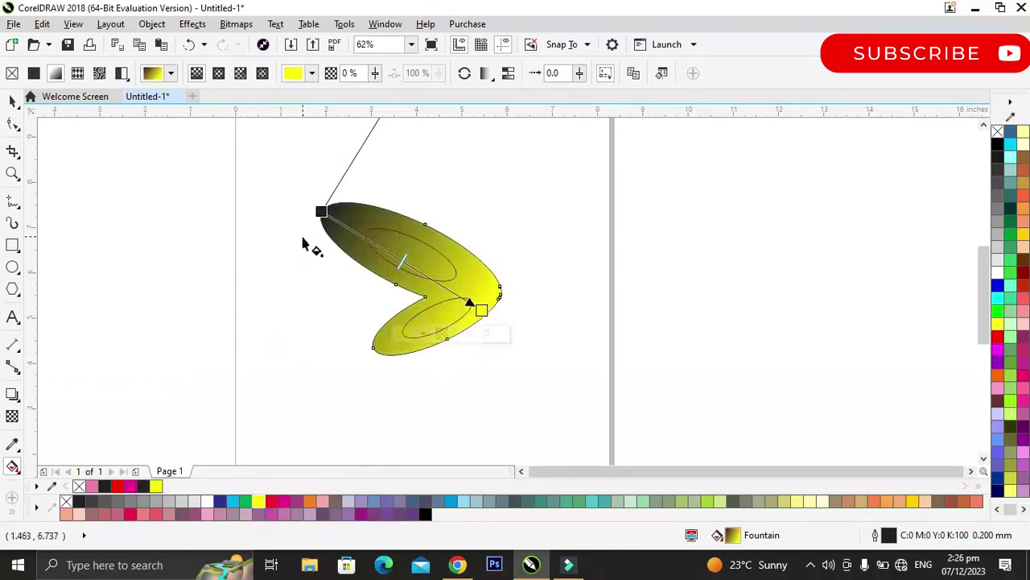
{"action": "left_click", "coordinate": [320, 212]}
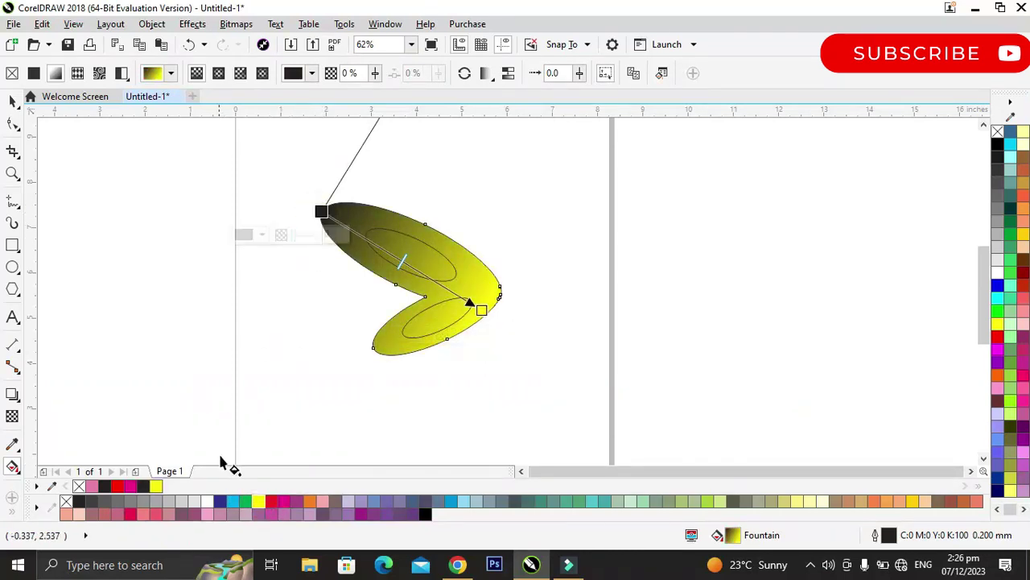
{"action": "left_click", "coordinate": [271, 501]}
{"action": "left_click_drag", "start_coordinate": [402, 258], "coordinate": [420, 272]}
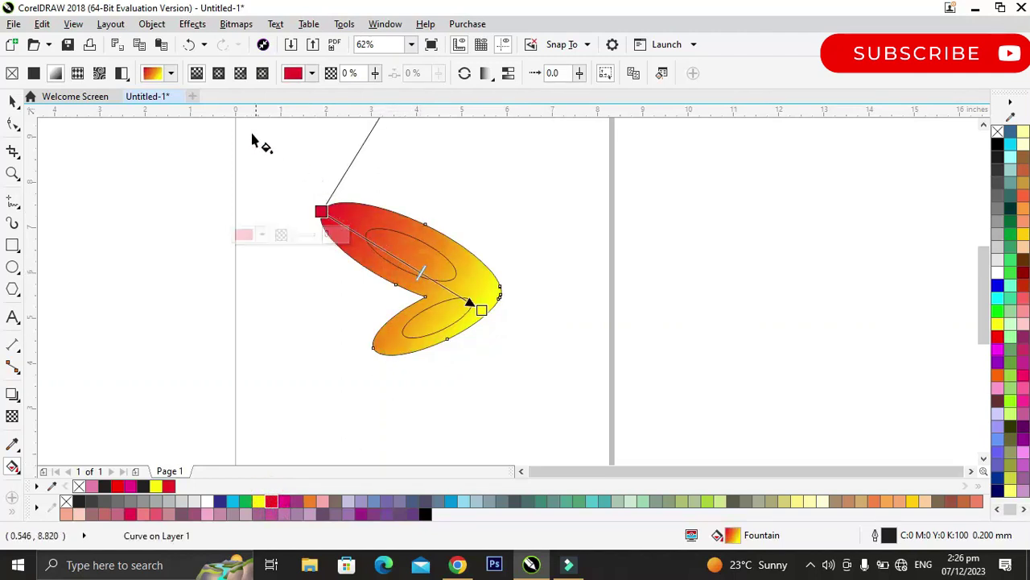
Change the wing's gradient to an elliptical fountain fill, centre it on the upper inner ellipse, and extend its radius well beyond the wing
{"action": "left_click", "coordinate": [219, 73]}
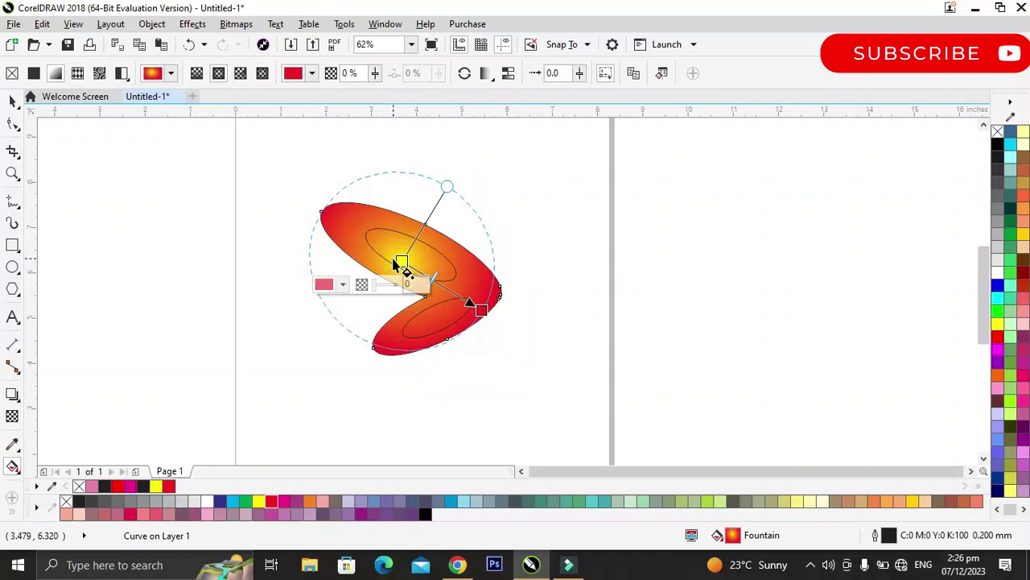
{"action": "left_click_drag", "start_coordinate": [403, 259], "coordinate": [411, 255]}
{"action": "left_click_drag", "start_coordinate": [481, 311], "coordinate": [582, 381]}
{"action": "left_click", "coordinate": [429, 367]}
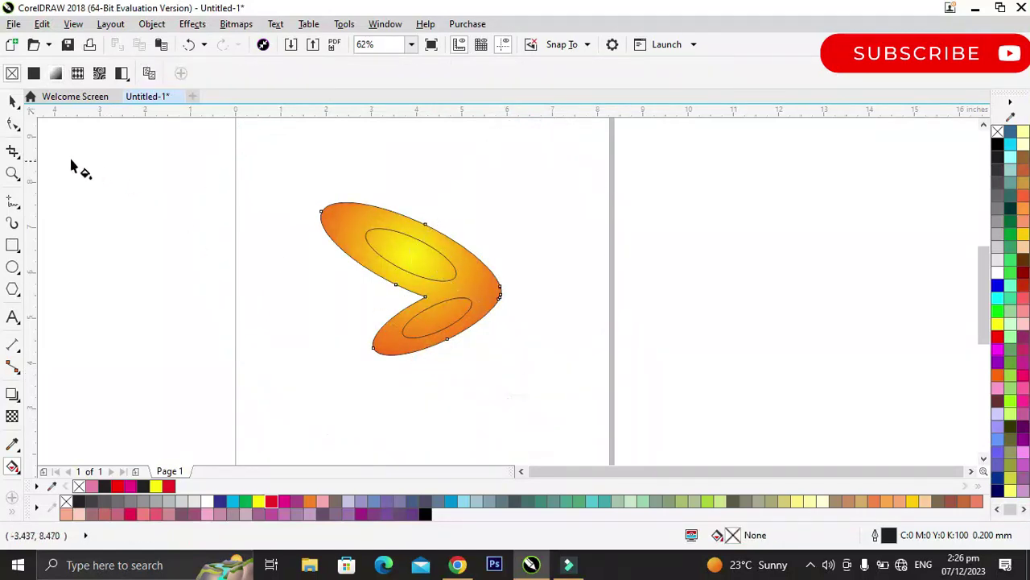
Fill the upper inner ellipse with a linear gradient from yellow at its outer end to red at its body end
{"action": "left_click", "coordinate": [408, 266]}
{"action": "left_click_drag", "start_coordinate": [367, 235], "coordinate": [448, 277]}
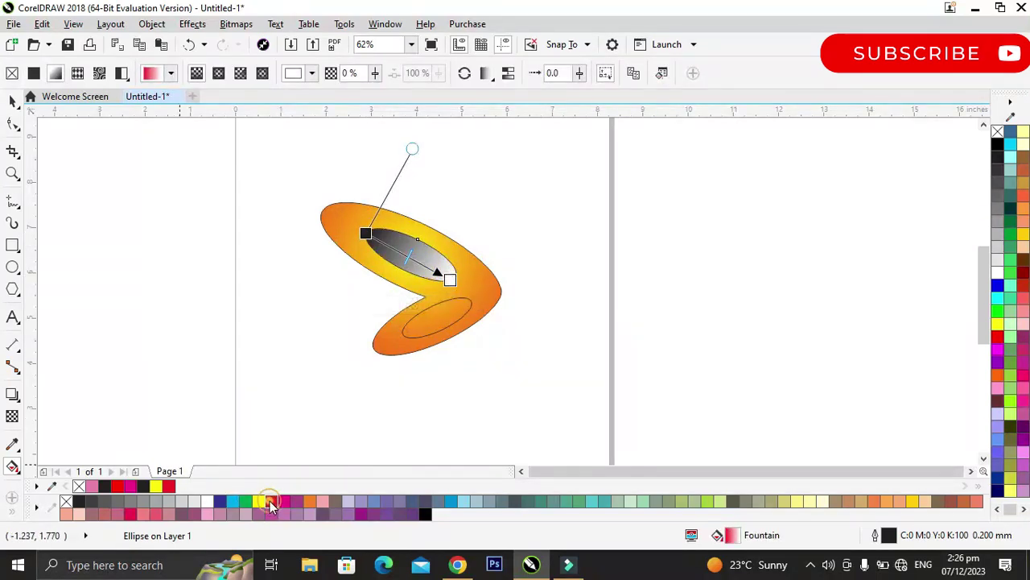
{"action": "left_click", "coordinate": [271, 502]}
{"action": "left_click", "coordinate": [366, 232]}
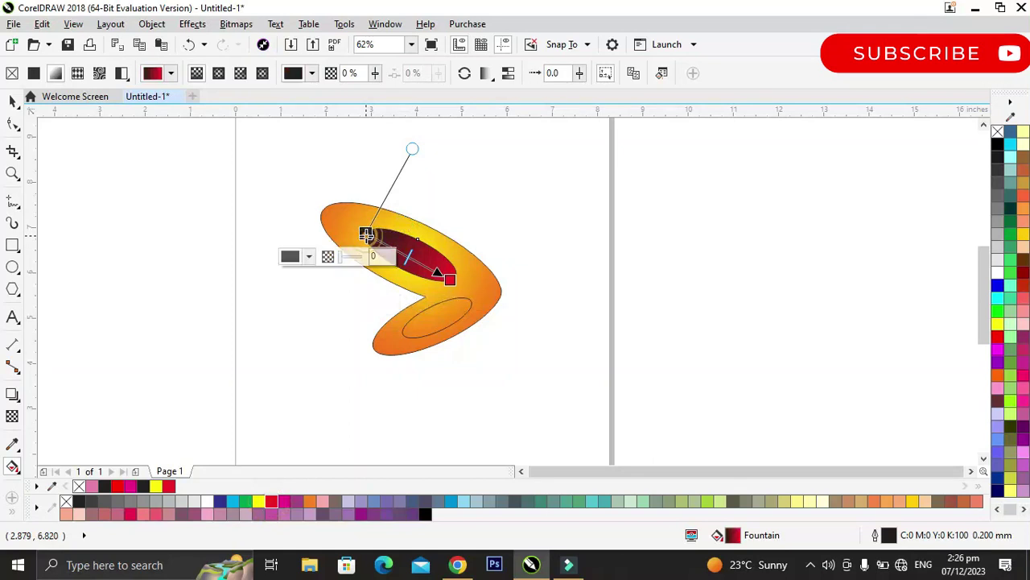
{"action": "left_click", "coordinate": [259, 502]}
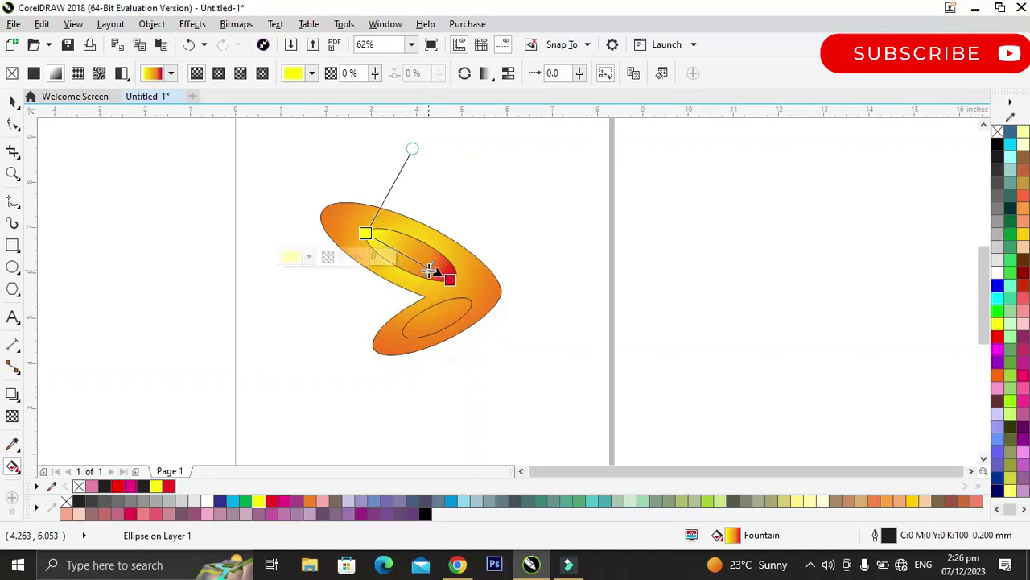
Fill the lower inner ellipse with a linear gradient from red at its body end to yellow at its outer end
{"action": "left_click", "coordinate": [428, 329]}
{"action": "left_click_drag", "start_coordinate": [463, 310], "coordinate": [402, 333]}
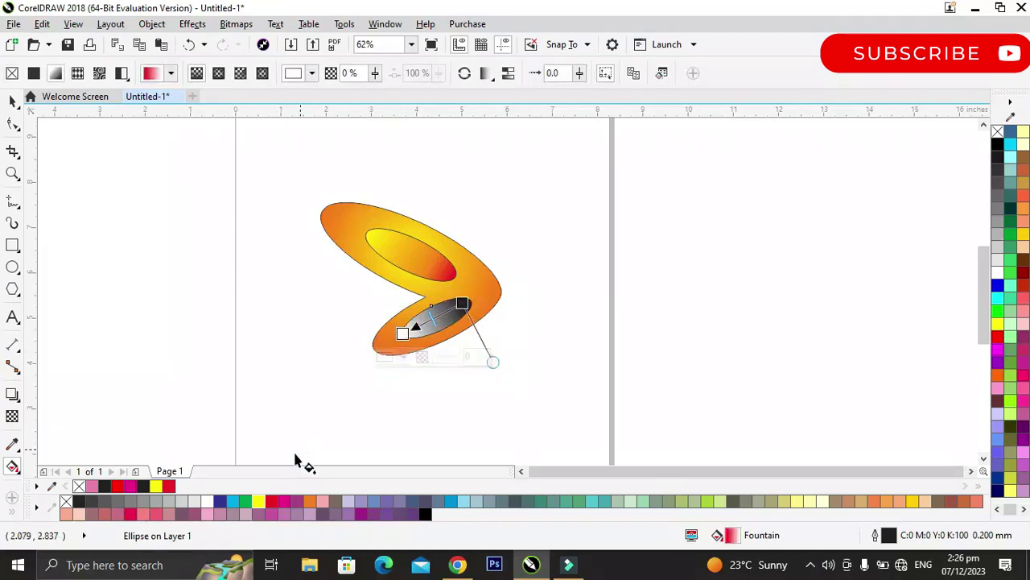
{"action": "left_click", "coordinate": [262, 503]}
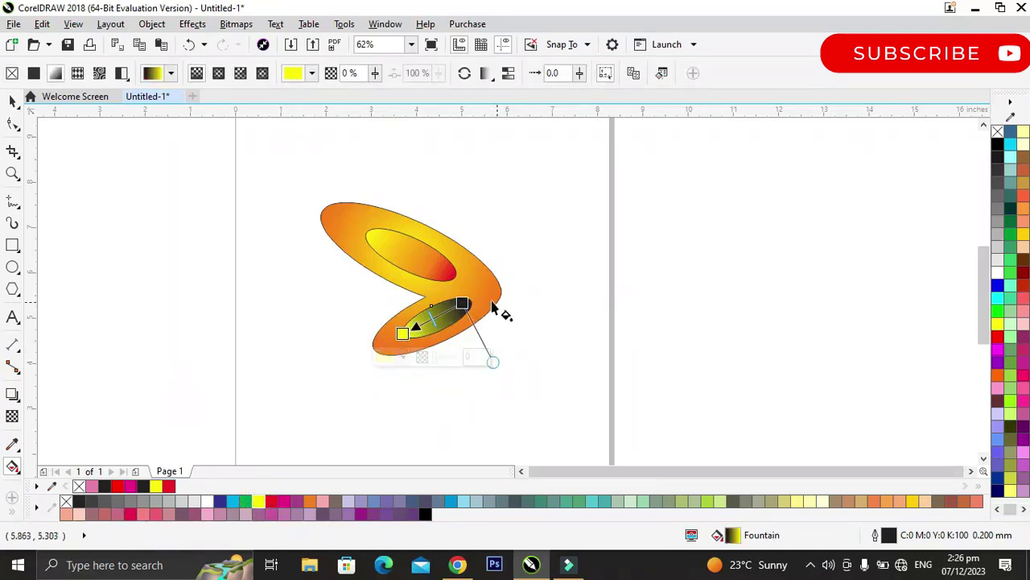
{"action": "left_click", "coordinate": [463, 303]}
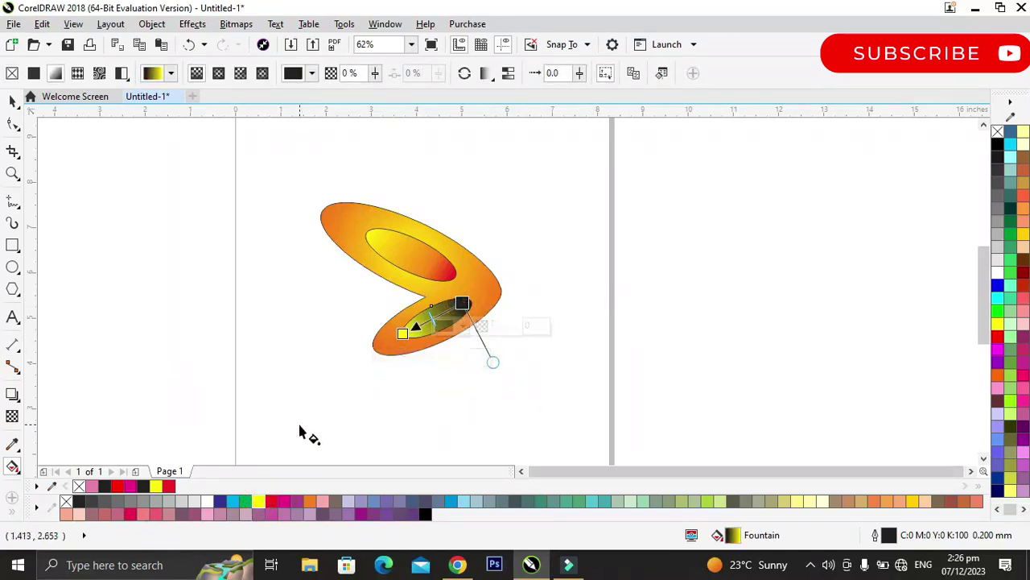
{"action": "left_click", "coordinate": [272, 501]}
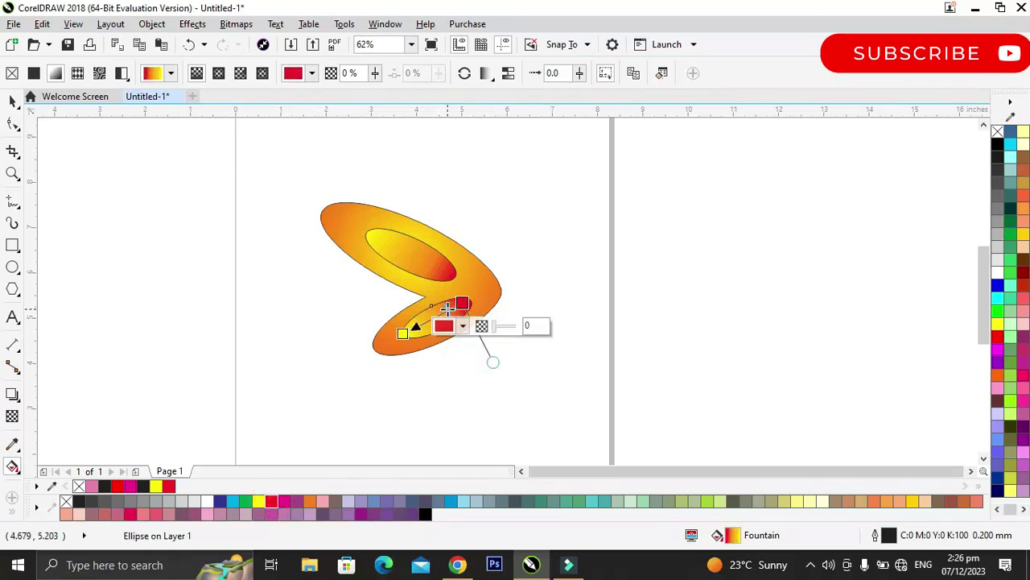
Remove the outlines from all three wing shapes and place a horizontally mirrored copy opposite, leaving a narrow gap for the body
{"action": "left_click", "coordinate": [12, 99]}
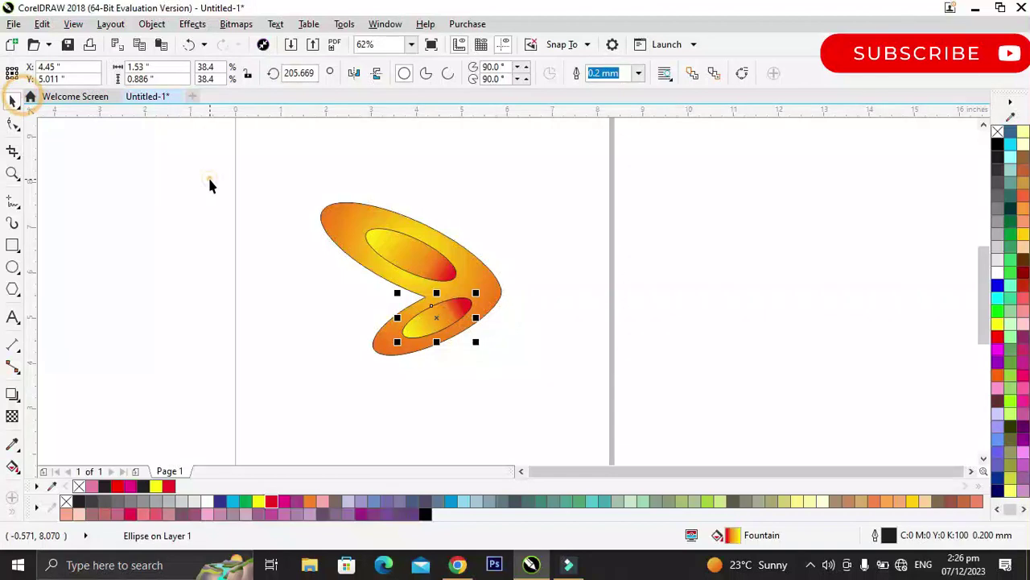
{"action": "left_click", "coordinate": [208, 176]}
{"action": "left_click_drag", "start_coordinate": [262, 163], "coordinate": [384, 254]}
{"action": "left_click_drag", "start_coordinate": [531, 369], "coordinate": [533, 370]}
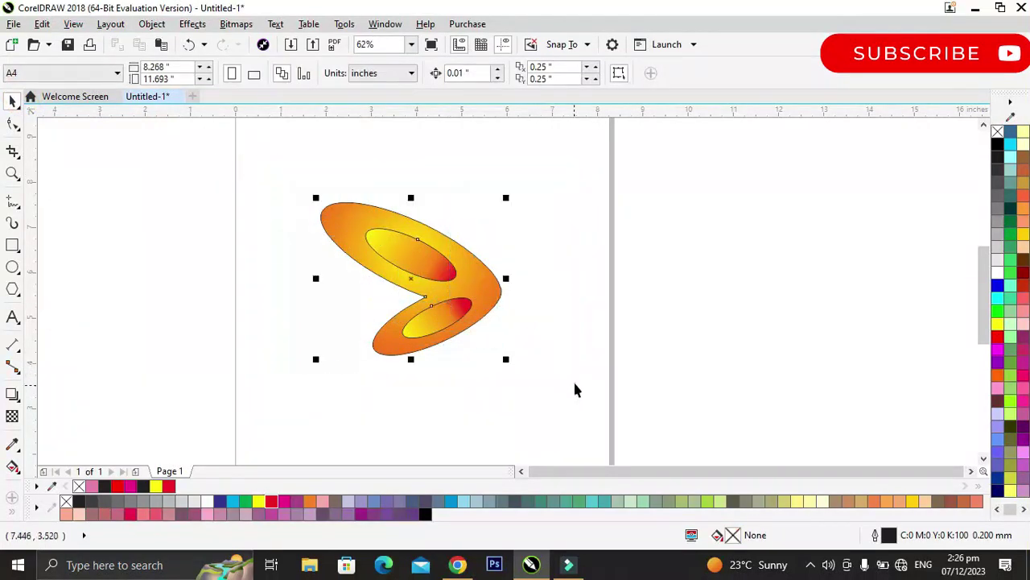
{"action": "right_click", "coordinate": [998, 132]}
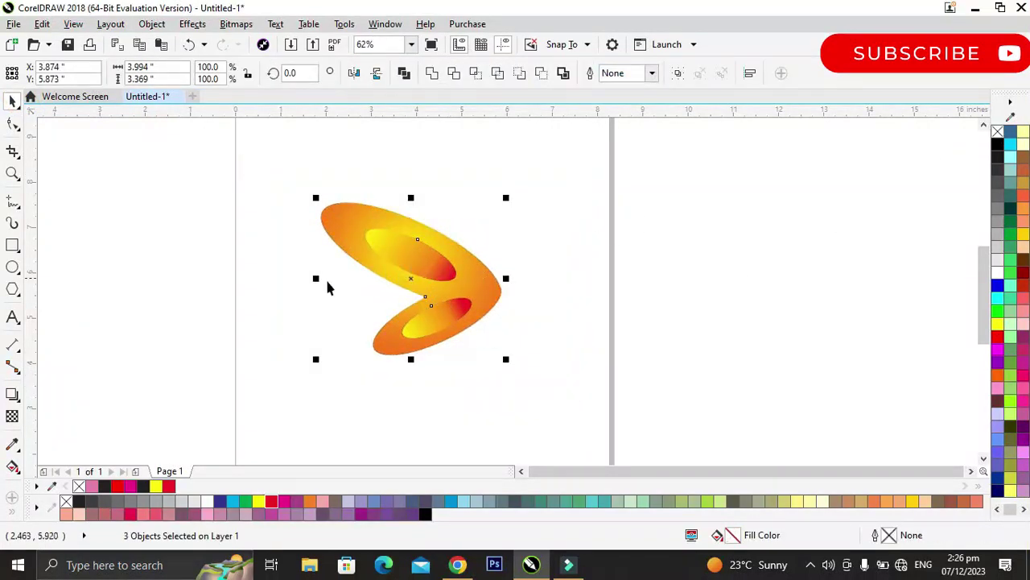
{"action": "left_click_drag", "start_coordinate": [315, 278], "coordinate": [594, 287]}
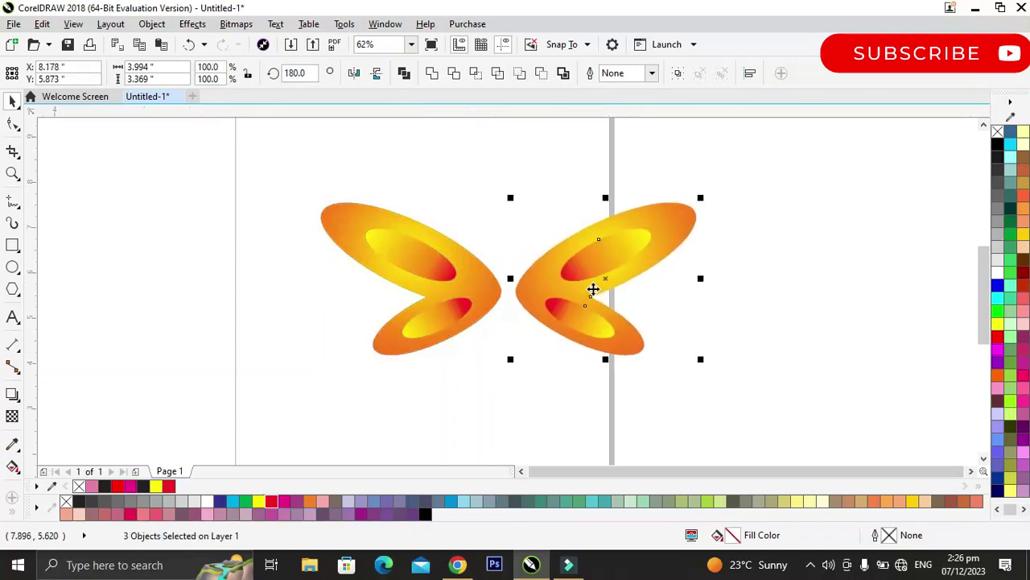
{"action": "left_click", "coordinate": [505, 354]}
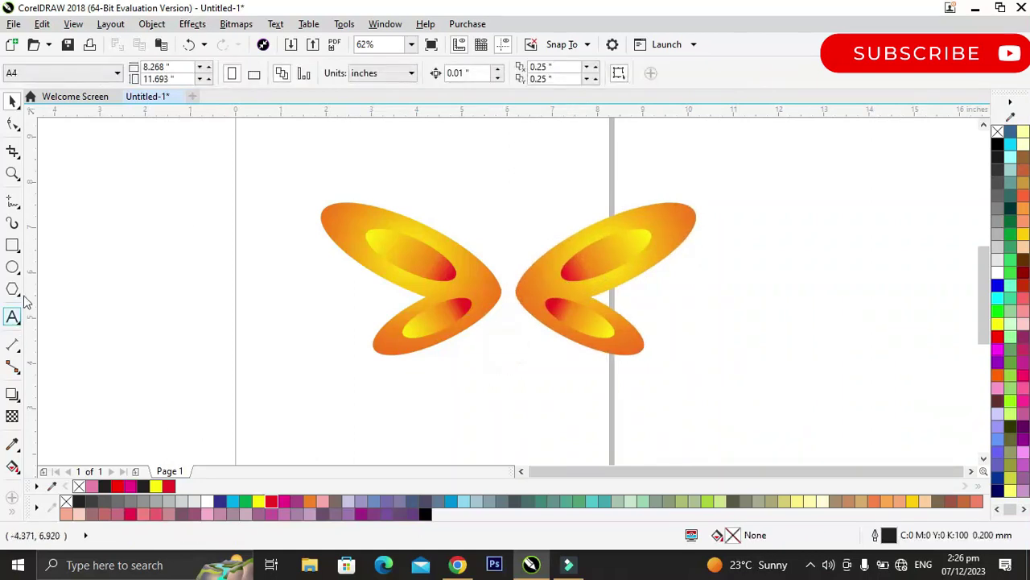
Draw a flat ellipse about 0.55 by 0.18 inches centred between the upper wings
{"action": "left_click", "coordinate": [12, 267]}
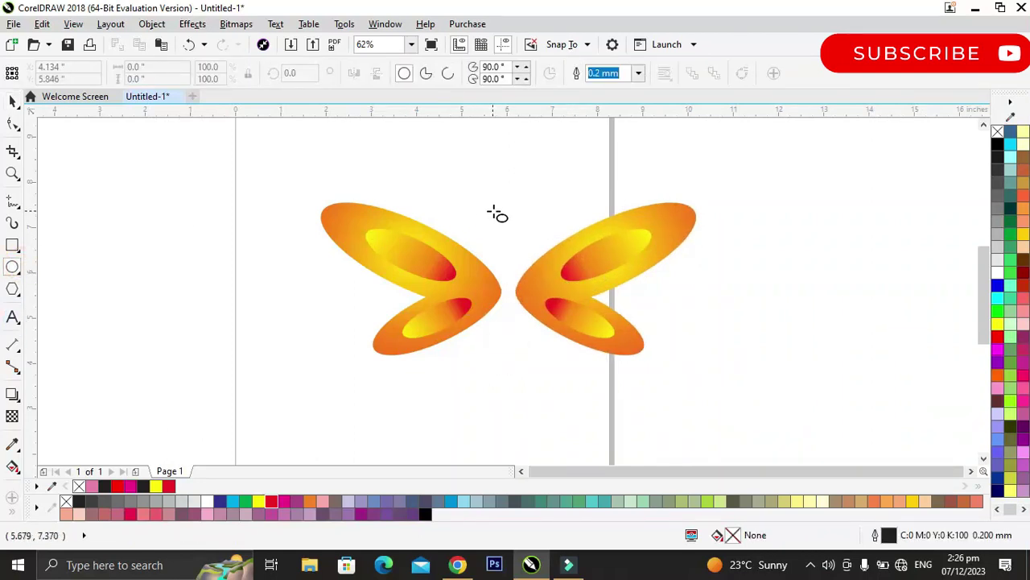
{"action": "left_click_drag", "start_coordinate": [496, 211], "coordinate": [525, 219]}
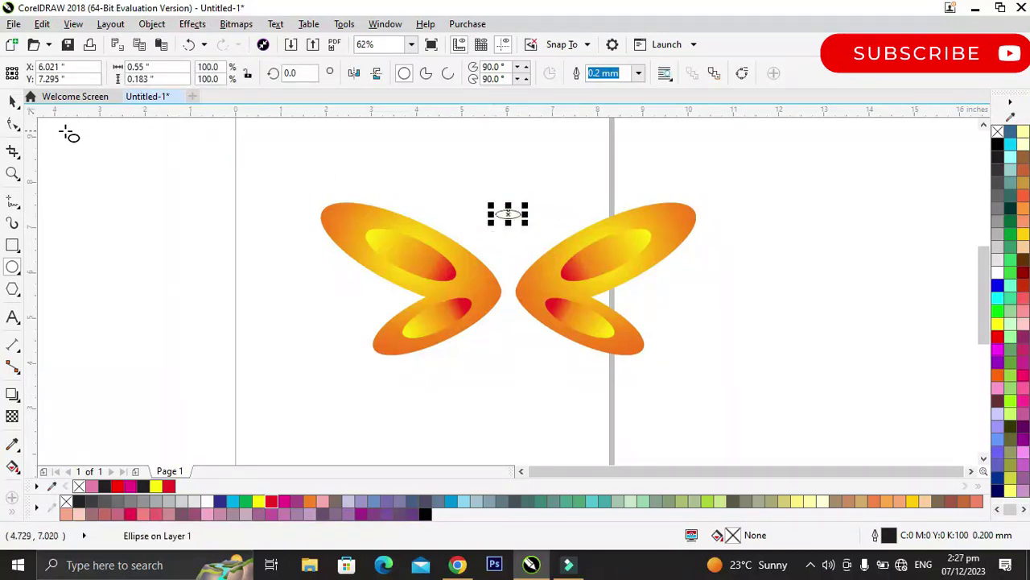
{"action": "left_click", "coordinate": [12, 101]}
Place a copy of the ellipse straight below, between the lower wings, and shrink it to about 0.37 by 0.12 inches
{"action": "left_click_drag", "start_coordinate": [510, 223], "coordinate": [508, 308]}
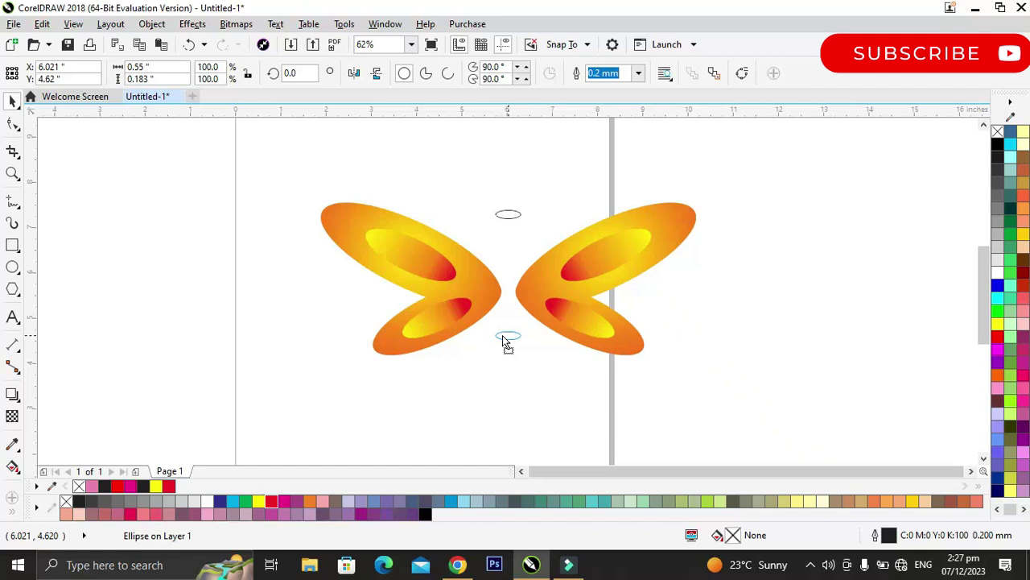
{"action": "left_click_drag", "start_coordinate": [502, 337], "coordinate": [520, 343]}
{"action": "left_click", "coordinate": [505, 375]}
Blend the small lower ellipse into the upper ellipse with 20 steps to form the butterfly's body
{"action": "left_click", "coordinate": [509, 337]}
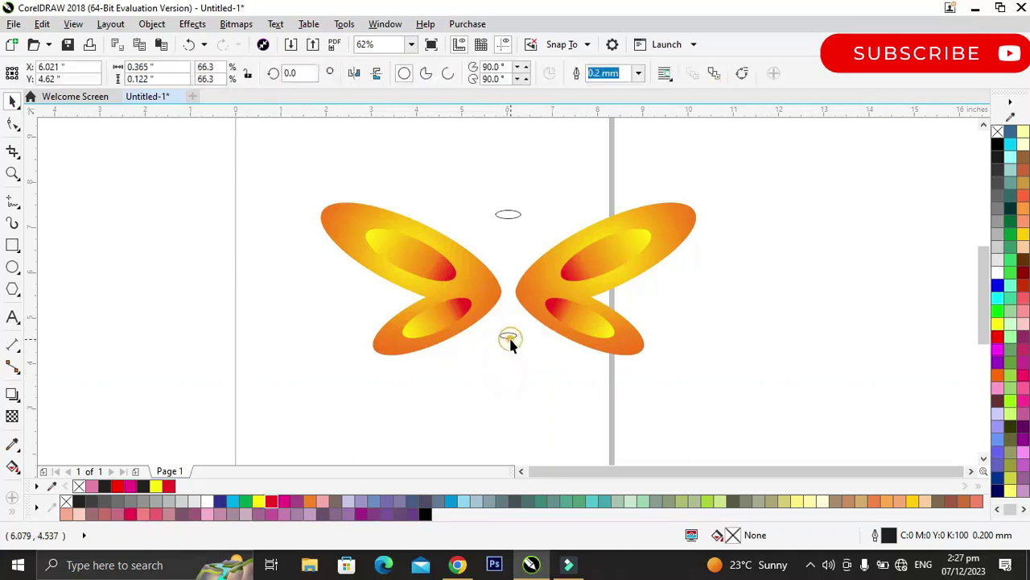
{"action": "left_click", "coordinate": [13, 394]}
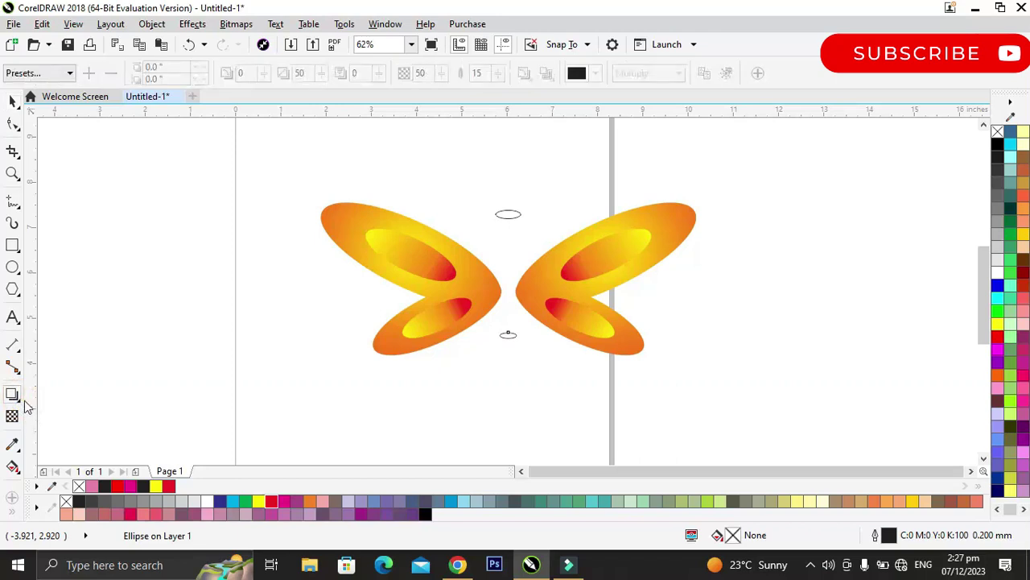
{"action": "left_click", "coordinate": [20, 400]}
{"action": "left_click", "coordinate": [19, 400]}
{"action": "left_click", "coordinate": [19, 400]}
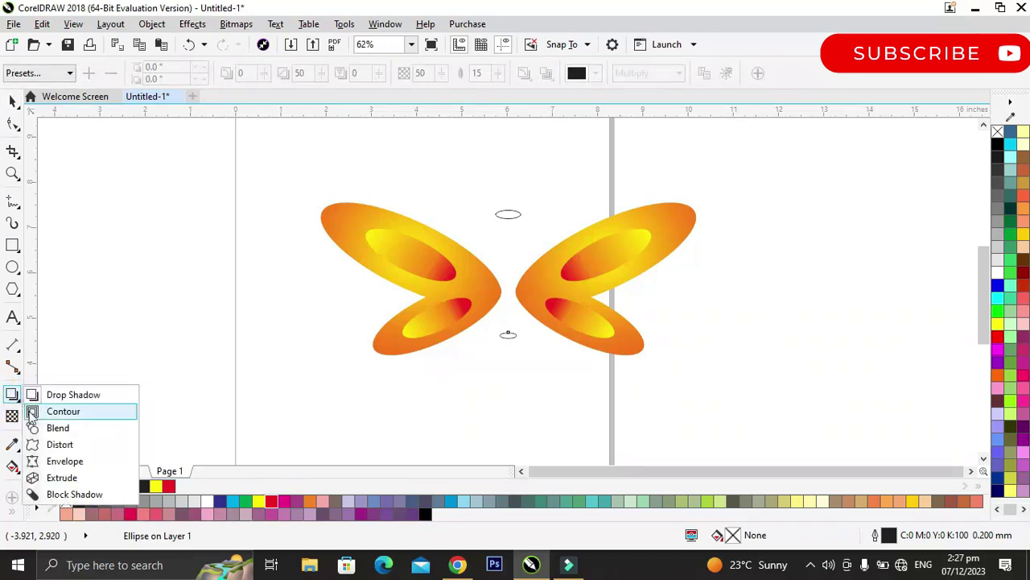
{"action": "left_click", "coordinate": [44, 433]}
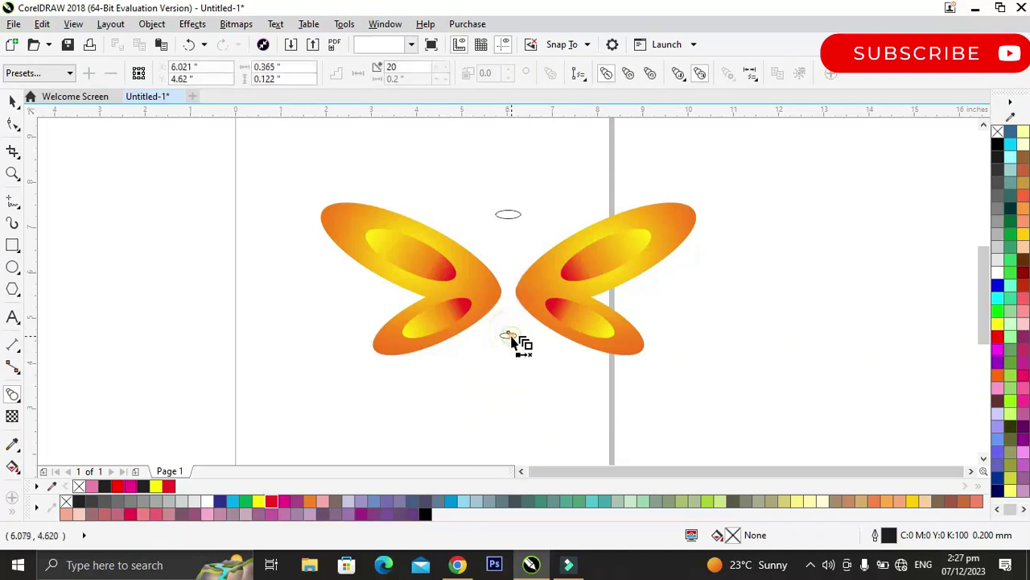
{"action": "left_click_drag", "start_coordinate": [508, 334], "coordinate": [509, 215]}
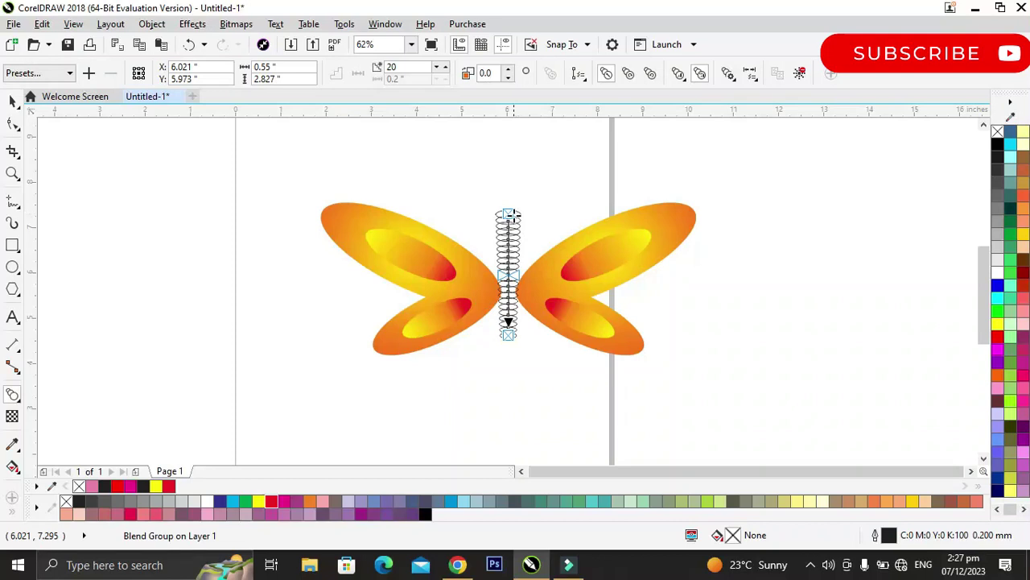
Fill the blended body with black and nudge it down about 0.08 inches between the wings
{"action": "left_click", "coordinate": [11, 101]}
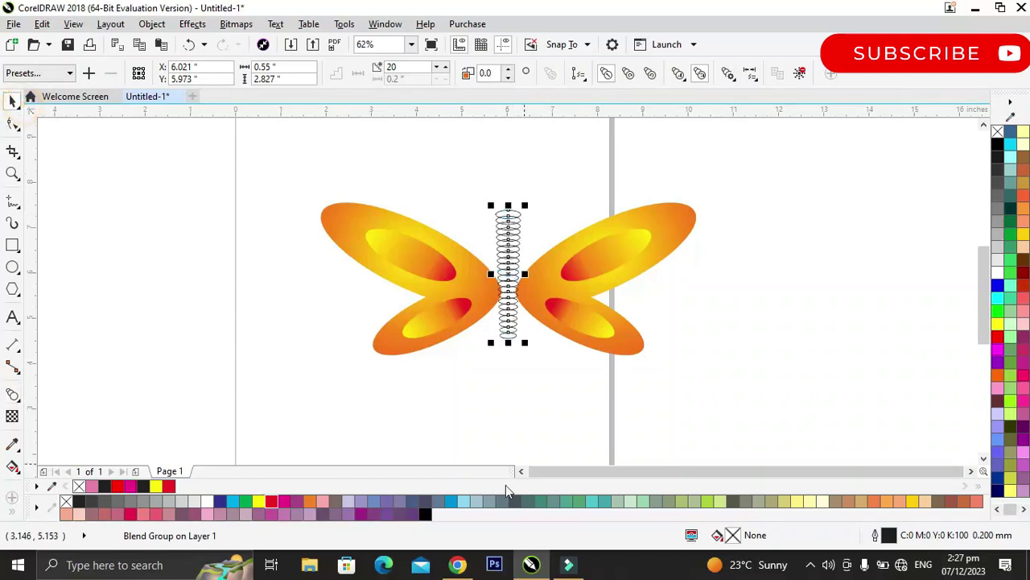
{"action": "left_click", "coordinate": [424, 515]}
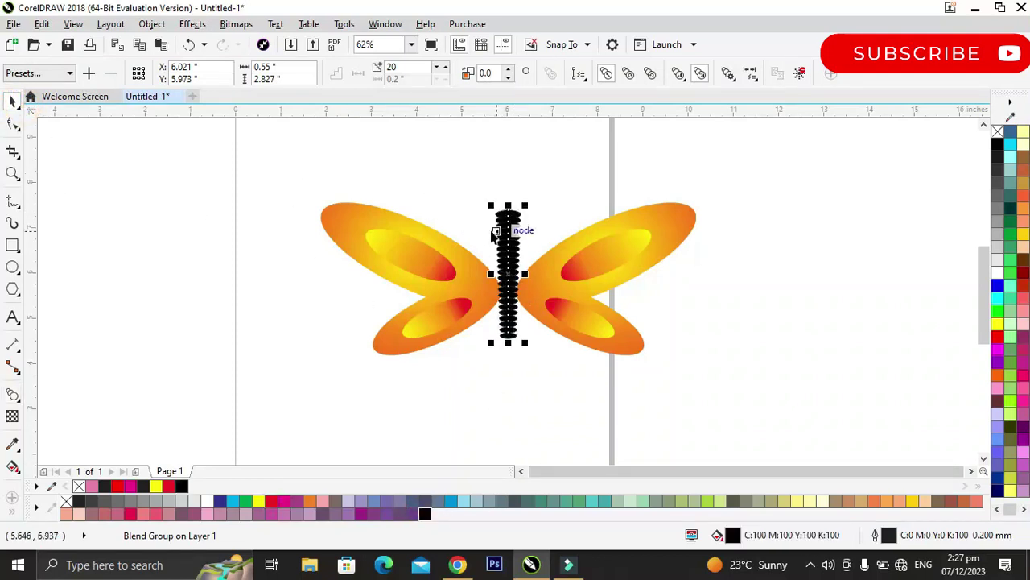
{"action": "scroll", "coordinate": [508, 214], "scroll_direction": "up", "scroll_amount": 2}
{"action": "scroll", "coordinate": [477, 257], "scroll_direction": "down", "scroll_amount": 2}
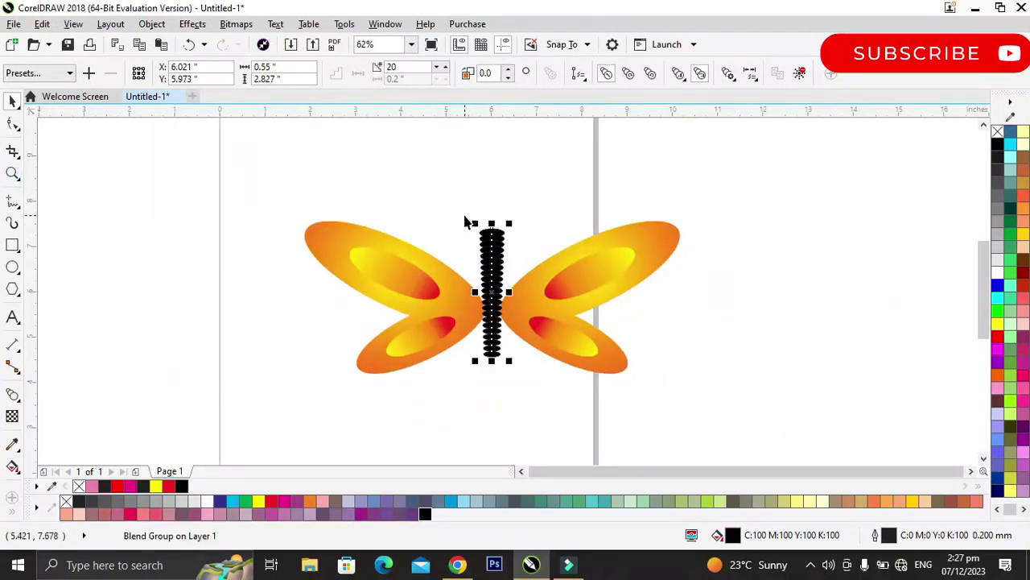
{"action": "key", "text": "Down"}
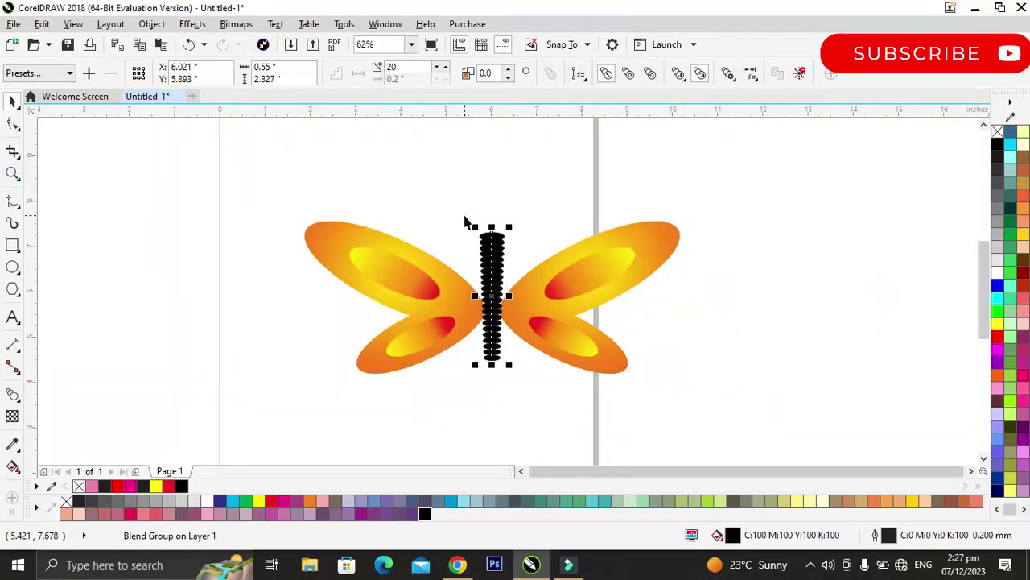
{"action": "left_click", "coordinate": [378, 229]}
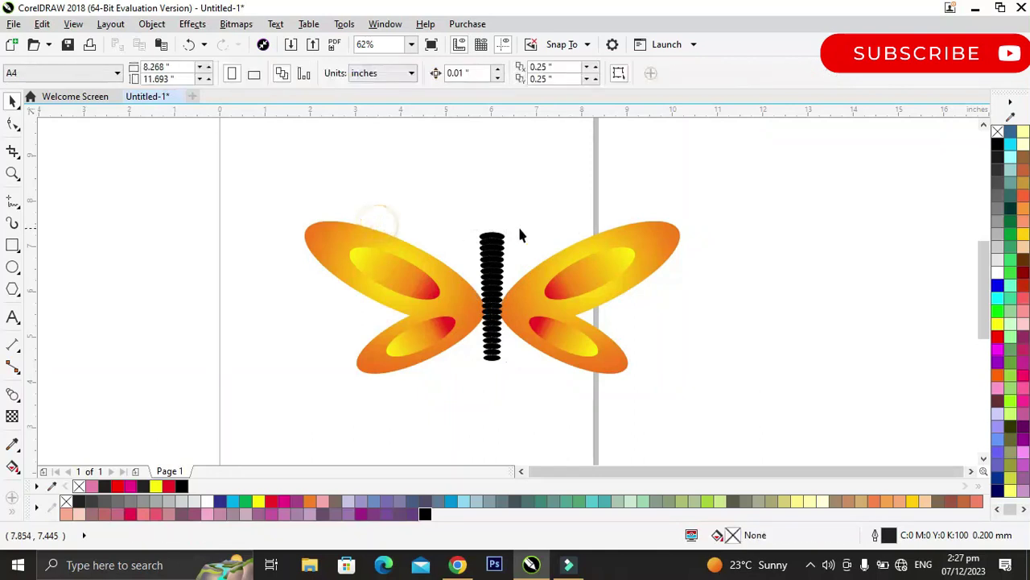
Draw a circle about 0.33 inches in diameter above the left upper wing and fill it with black
{"action": "left_click", "coordinate": [10, 271]}
{"action": "left_click_drag", "start_coordinate": [352, 176], "coordinate": [380, 203]}
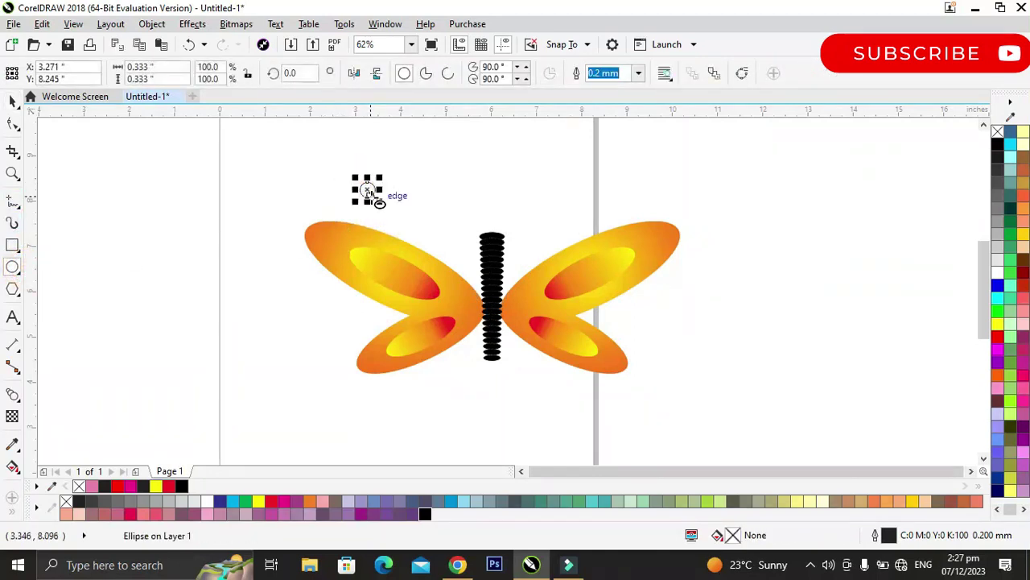
{"action": "left_click", "coordinate": [425, 515]}
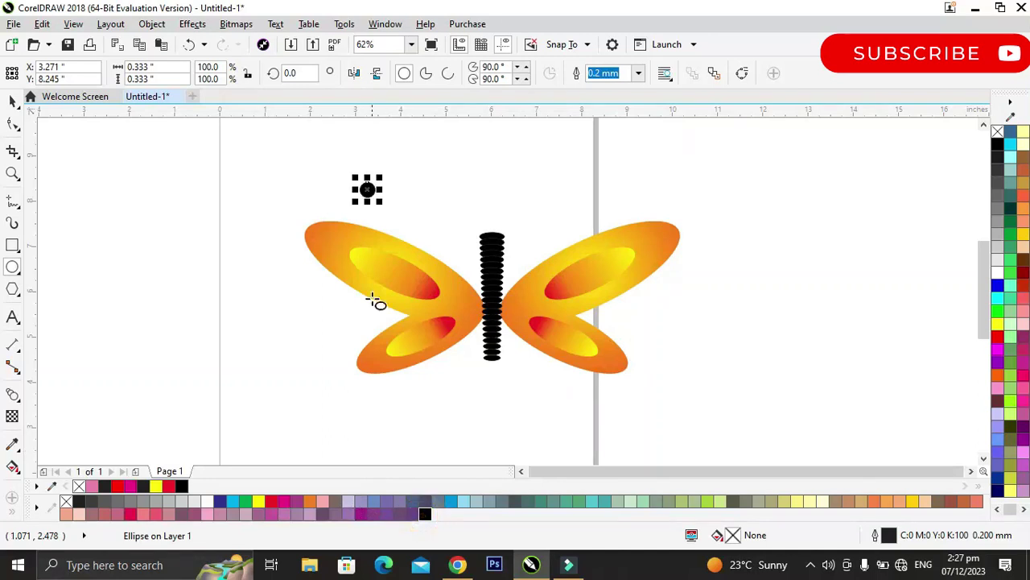
Create a concentric copy of the black circle scaled to about 0.16 inches in diameter and fill it with white
{"action": "left_click_drag", "start_coordinate": [378, 174], "coordinate": [375, 177]}
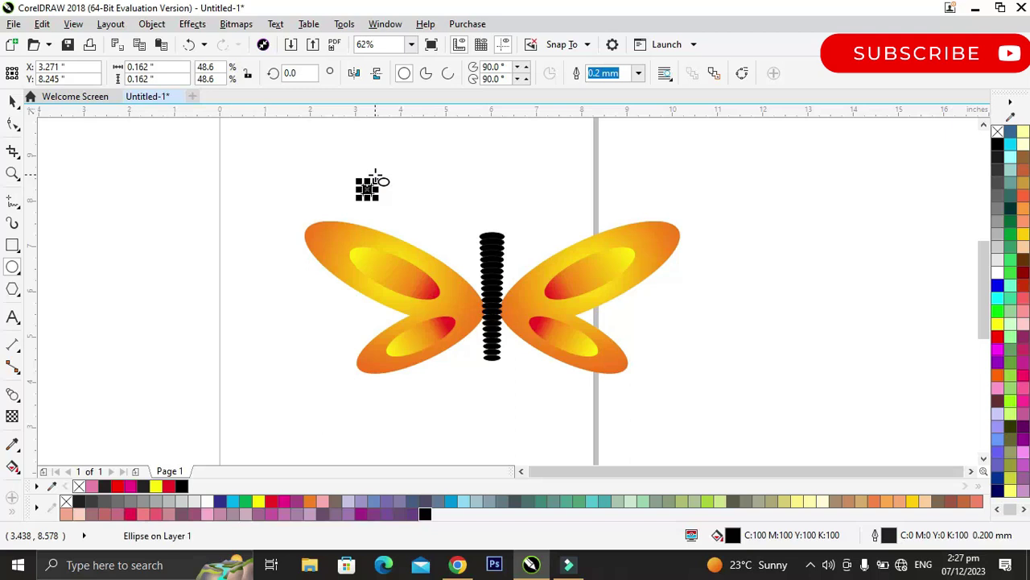
{"action": "left_click", "coordinate": [208, 500]}
Shrink the eye circles to about 0.13 inches and place one pair at each upper corner of the butterfly's body
{"action": "left_click_drag", "start_coordinate": [329, 166], "coordinate": [612, 287]}
{"action": "scroll", "coordinate": [372, 201], "scroll_direction": "up", "scroll_amount": 1}
{"action": "scroll", "coordinate": [611, 268], "scroll_direction": "up", "scroll_amount": 3}
{"action": "left_click_drag", "start_coordinate": [592, 241], "coordinate": [691, 261]}
{"action": "scroll", "coordinate": [688, 256], "scroll_direction": "down", "scroll_amount": 3}
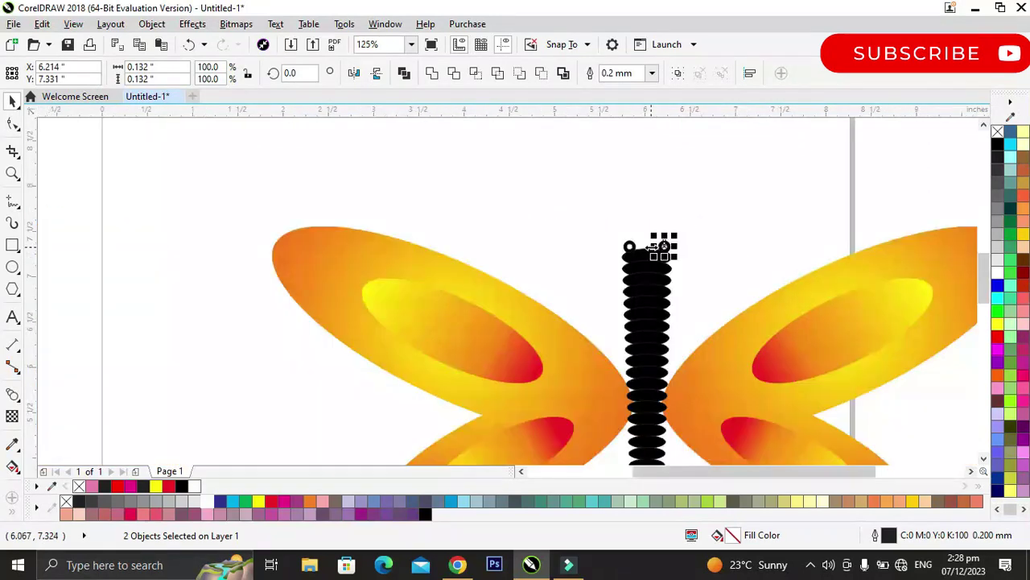
{"action": "left_click", "coordinate": [570, 249]}
{"action": "scroll", "coordinate": [628, 237], "scroll_direction": "down", "scroll_amount": 3}
{"action": "scroll", "coordinate": [656, 242], "scroll_direction": "up", "scroll_amount": 3}
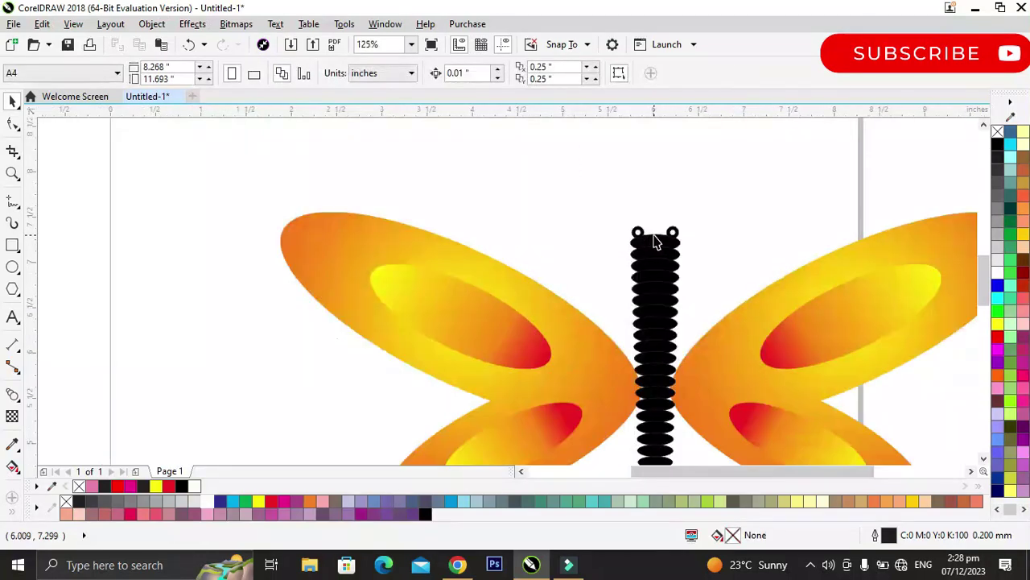
Draw a straight freehand line from the left eye up and outward, spanning about 0.75 by 0.81 inches
{"action": "left_click", "coordinate": [14, 204]}
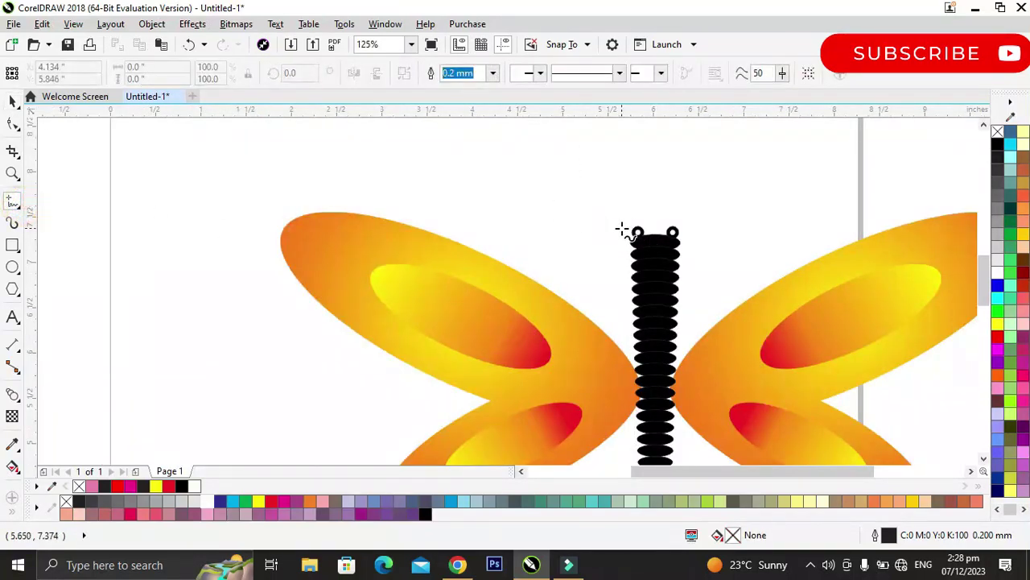
{"action": "left_click", "coordinate": [636, 231]}
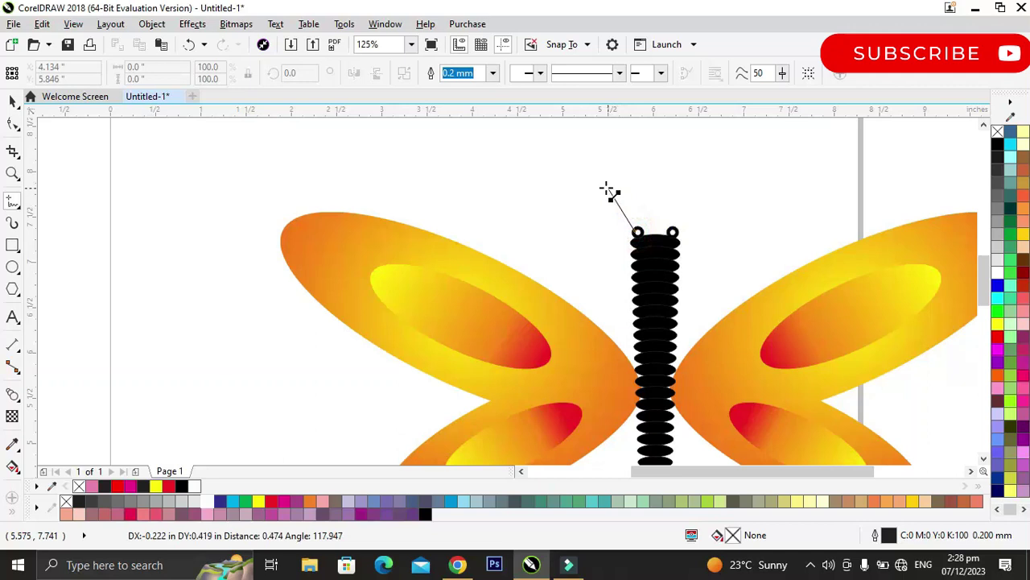
{"action": "left_click", "coordinate": [563, 154]}
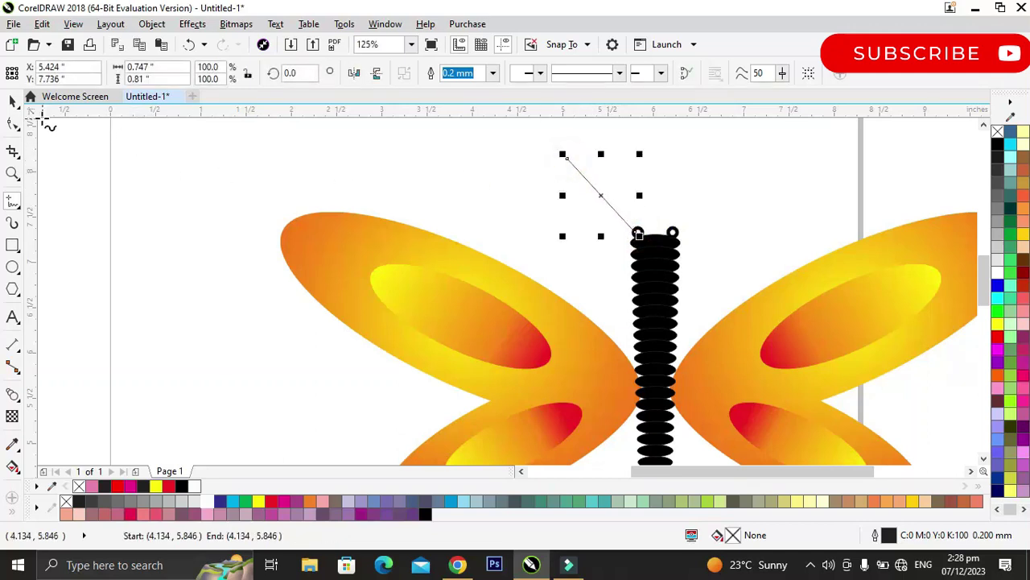
Convert the line to a curve and shape it into an outward-arching antenna about 0.81 by 0.72 inches
{"action": "left_click", "coordinate": [13, 123]}
{"action": "left_click", "coordinate": [594, 188]}
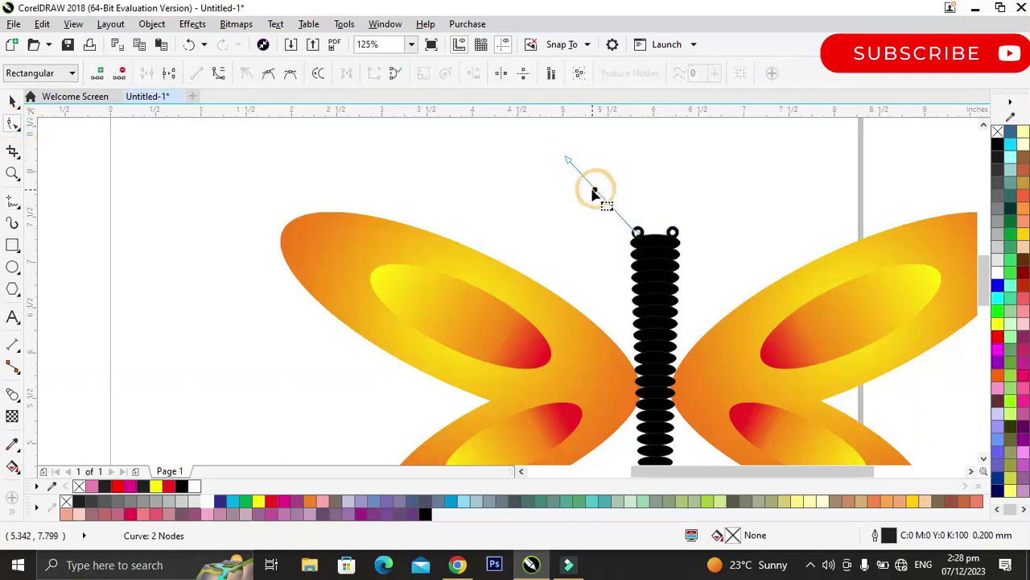
{"action": "left_click", "coordinate": [218, 75]}
{"action": "left_click_drag", "start_coordinate": [589, 184], "coordinate": [613, 171]}
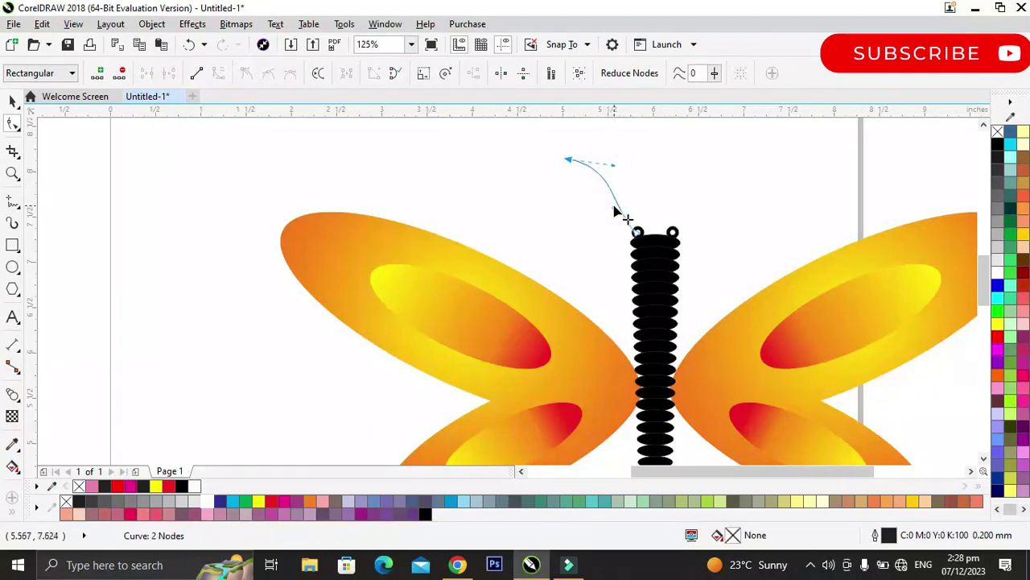
{"action": "left_click_drag", "start_coordinate": [614, 213], "coordinate": [648, 213]}
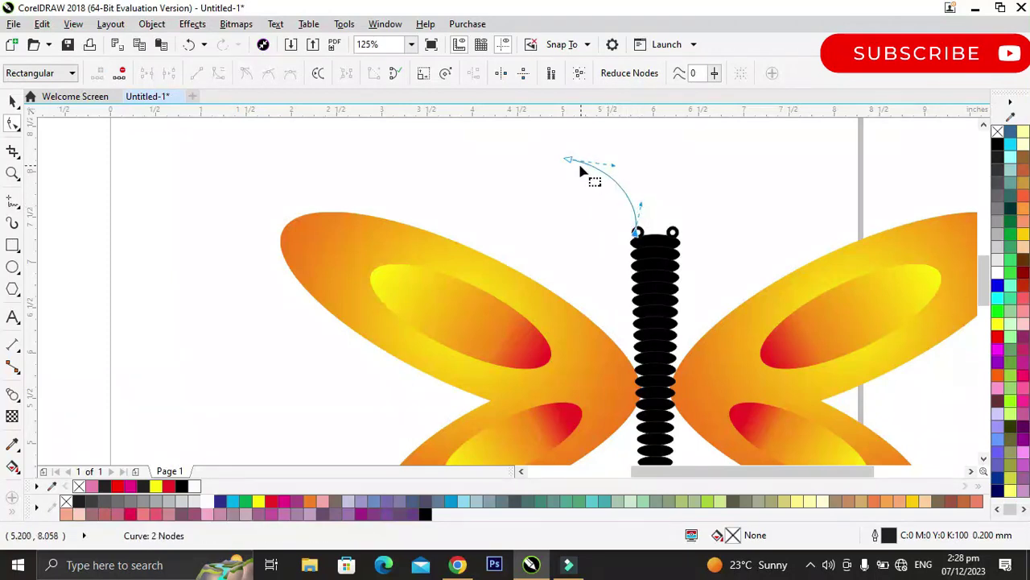
{"action": "left_click_drag", "start_coordinate": [570, 166], "coordinate": [619, 164]}
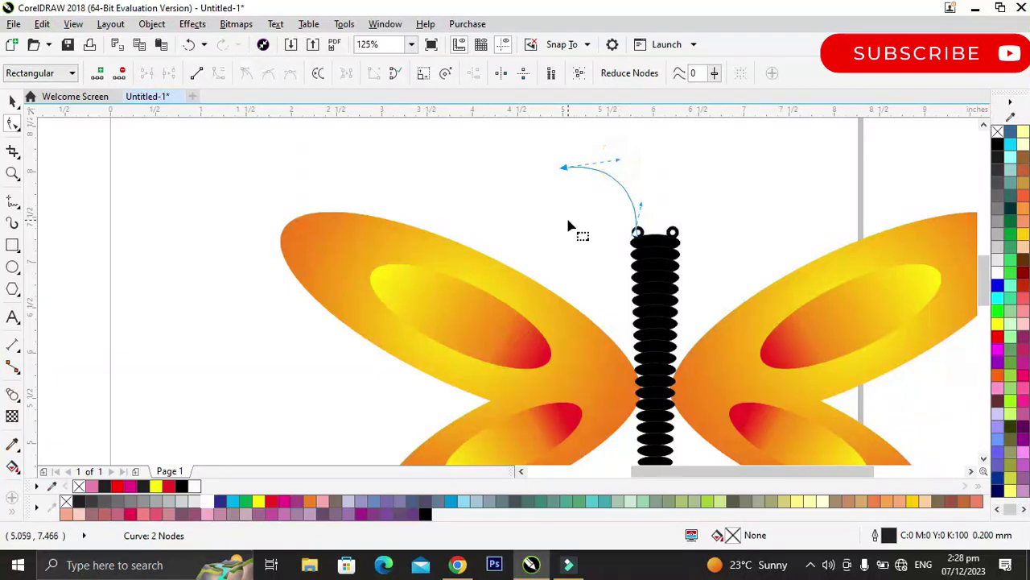
{"action": "left_click", "coordinate": [562, 219]}
Duplicate the antenna curve, mirror the copy horizontally and position it on the right eye
{"action": "left_click", "coordinate": [12, 101]}
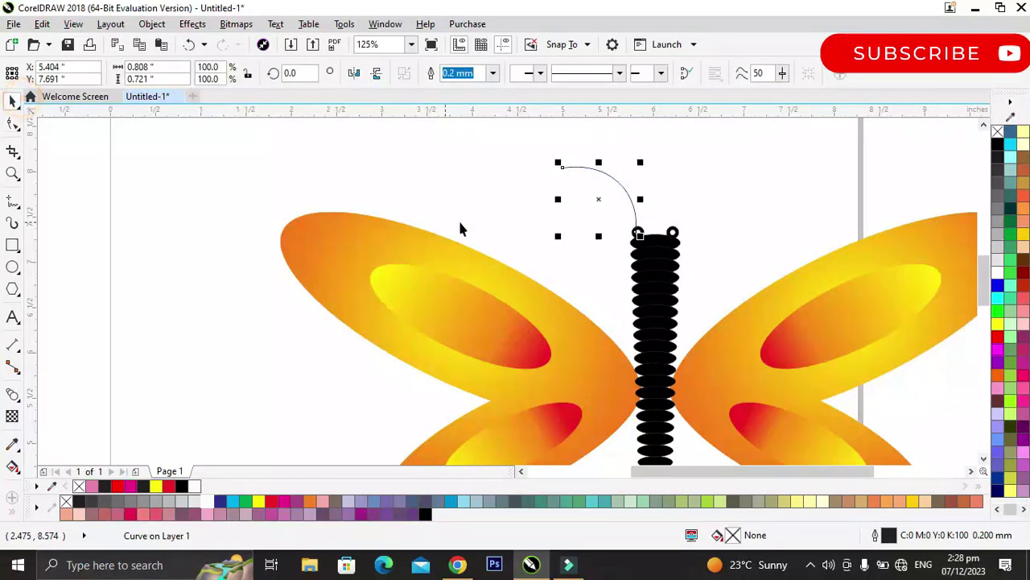
{"action": "left_click_drag", "start_coordinate": [603, 199], "coordinate": [635, 207]}
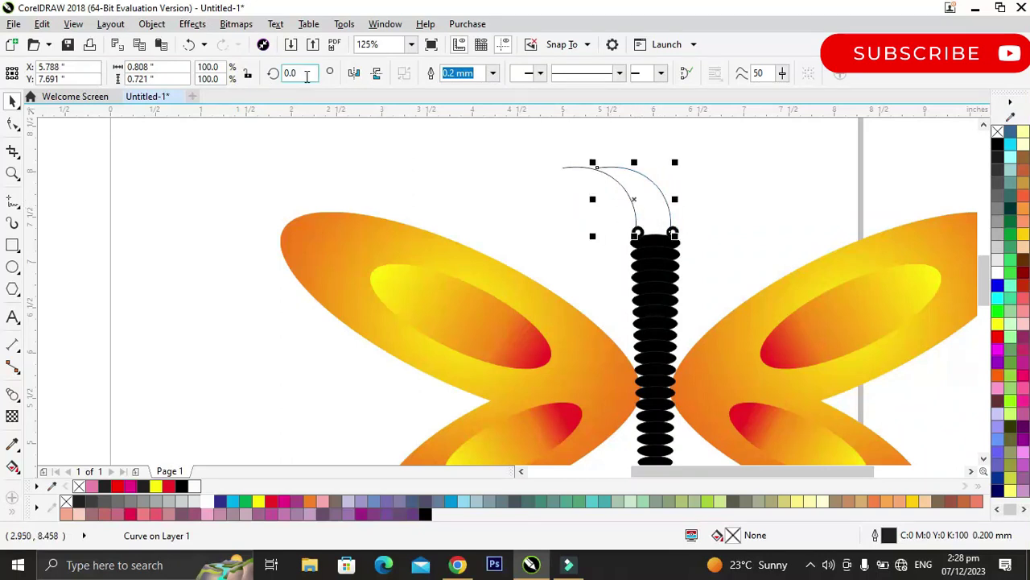
{"action": "left_click", "coordinate": [354, 73]}
{"action": "left_click_drag", "start_coordinate": [632, 196], "coordinate": [707, 200]}
{"action": "left_click", "coordinate": [496, 205]}
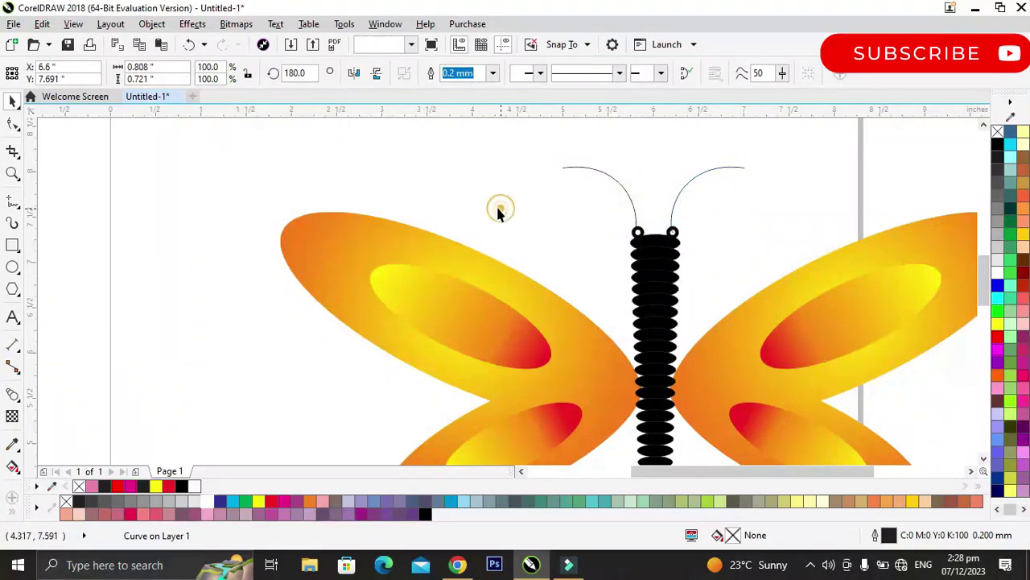
Select all the butterfly's objects and fit the selection in the view
{"action": "scroll", "coordinate": [470, 189], "scroll_direction": "down", "scroll_amount": 2}
{"action": "left_click", "coordinate": [569, 277]}
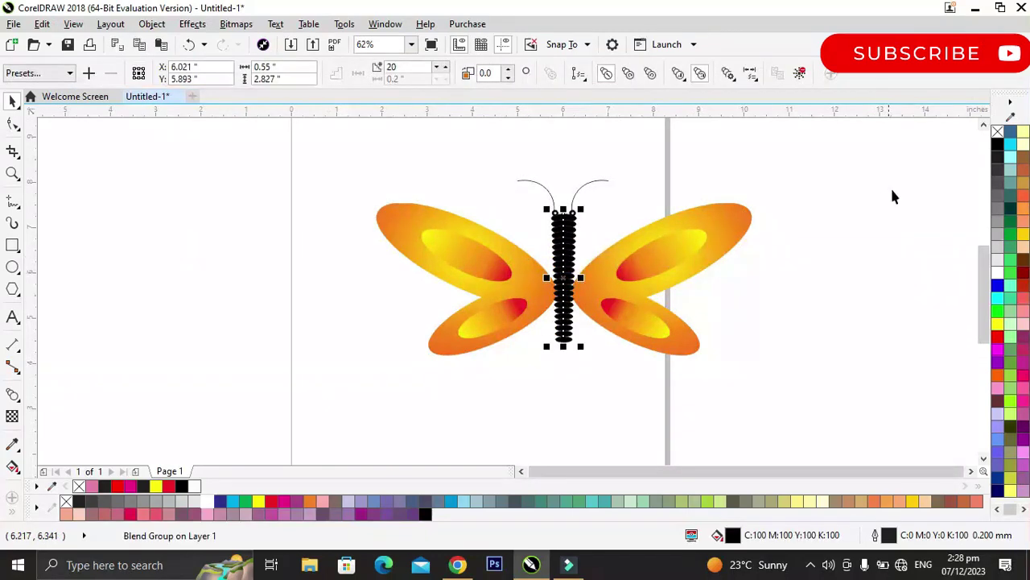
{"action": "left_click", "coordinate": [797, 186]}
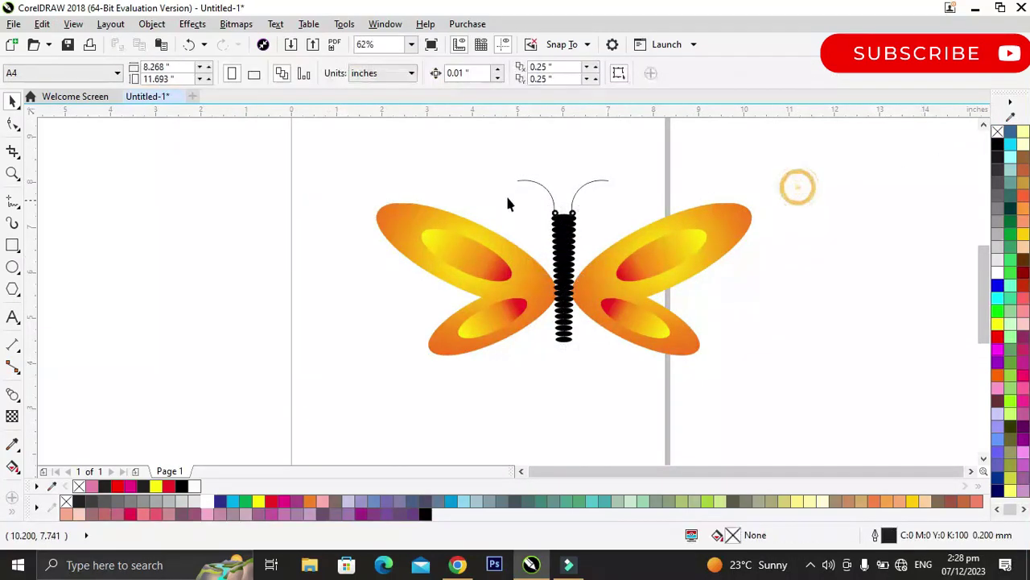
{"action": "left_click_drag", "start_coordinate": [294, 165], "coordinate": [810, 413]}
{"action": "key", "text": "shift+F2"}
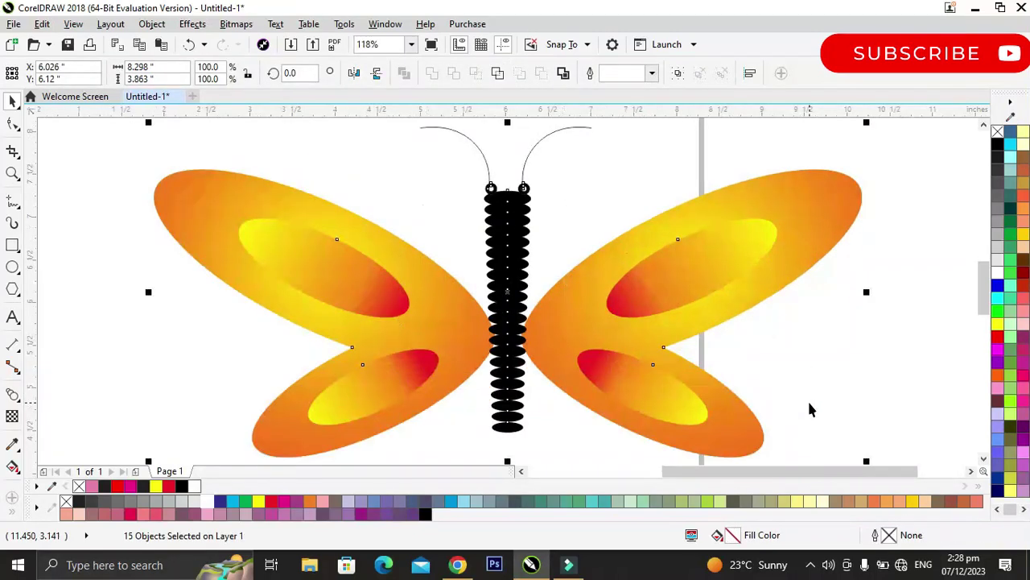